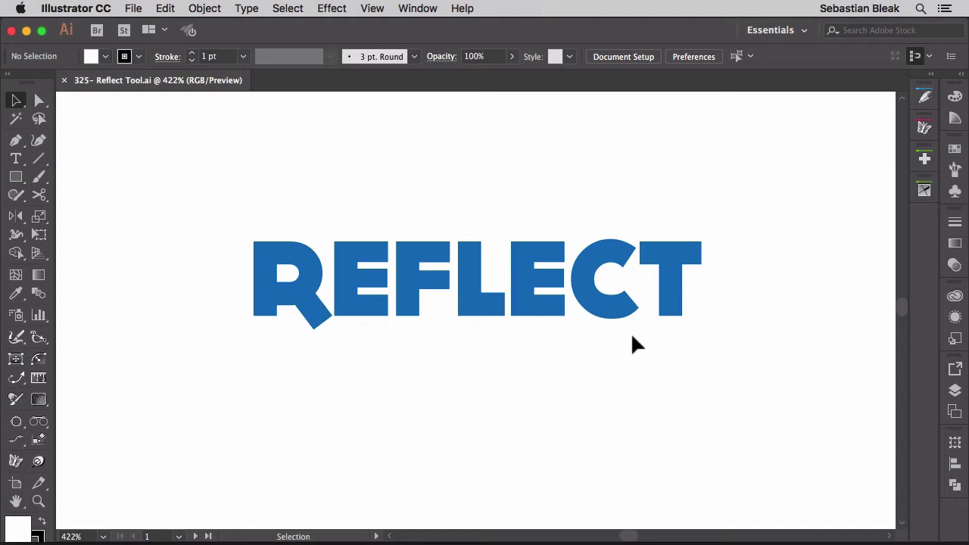
# Step: Try mirroring the REFLECT lettering left to right about its own centre with the Reflect tool, and undo it
pyautogui.moveTo(567, 390); pyautogui.dragTo(414, 279)
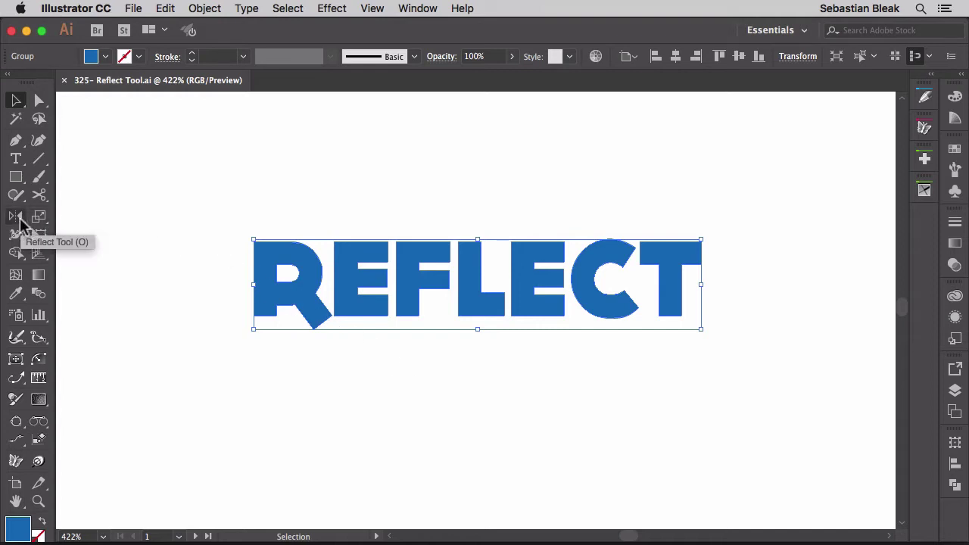
pyautogui.moveTo(20, 222); pyautogui.dragTo(119, 240)
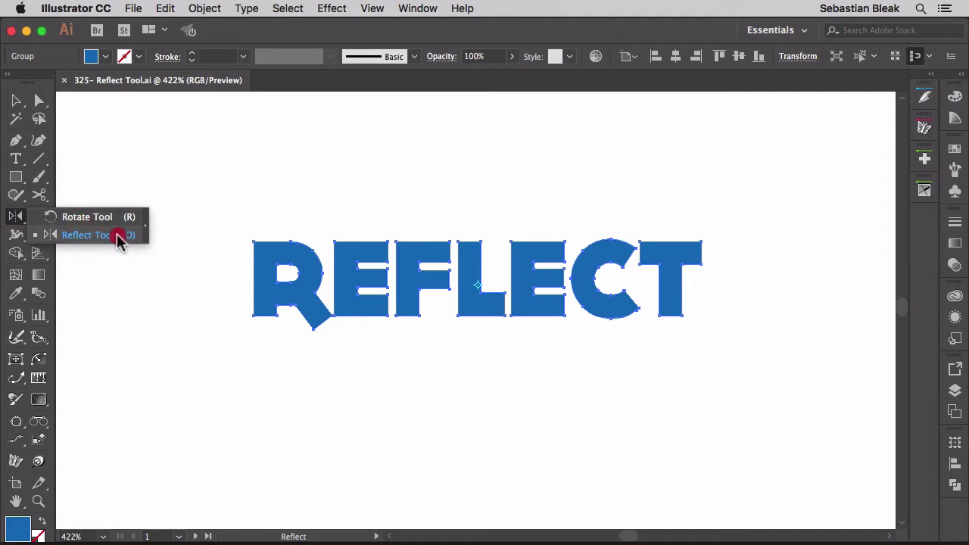
pyautogui.moveTo(119, 239); pyautogui.dragTo(119, 240)
pyautogui.click(118, 236)
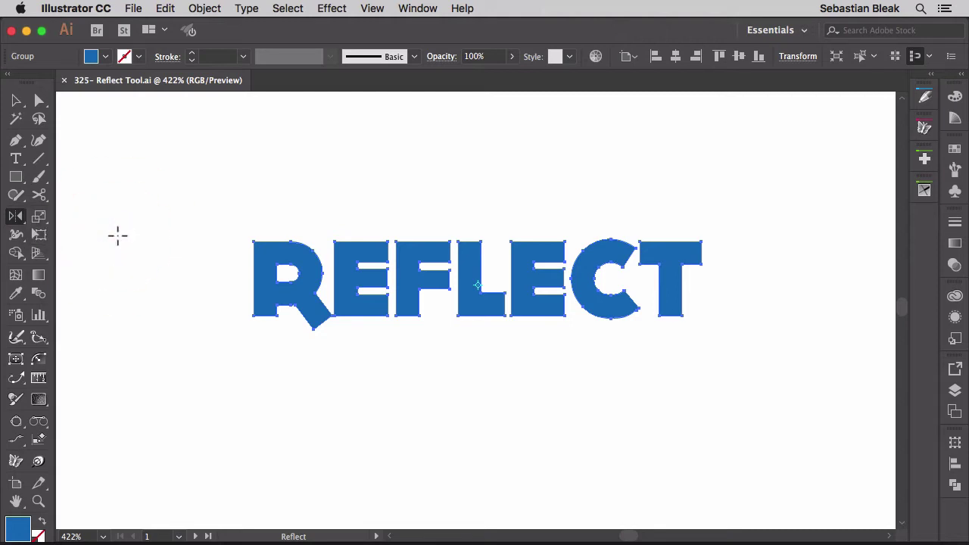
pyautogui.click(288, 257)
pyautogui.moveTo(288, 257); pyautogui.dragTo(541, 253)
pyautogui.press('shift')
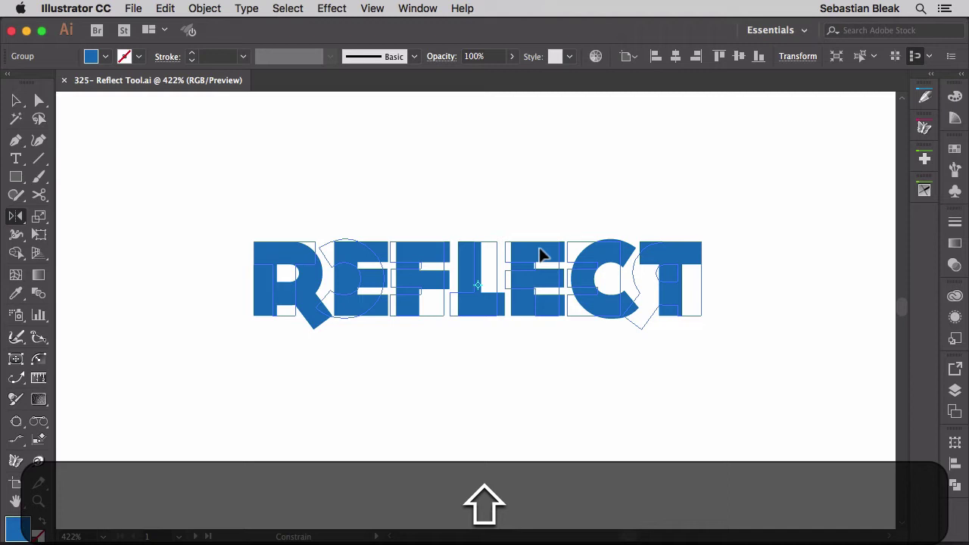
pyautogui.moveTo(541, 253); pyautogui.dragTo(541, 253)
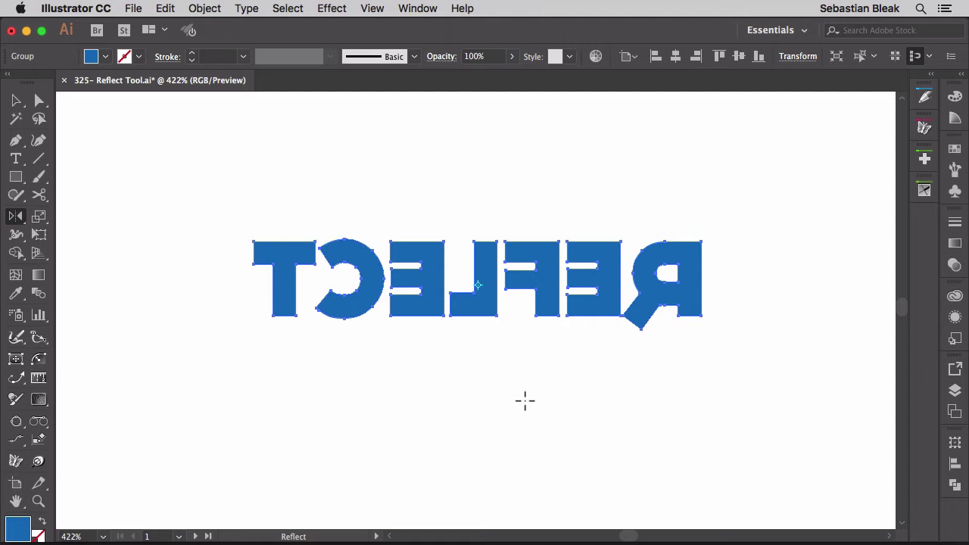
pyautogui.press('super+z')
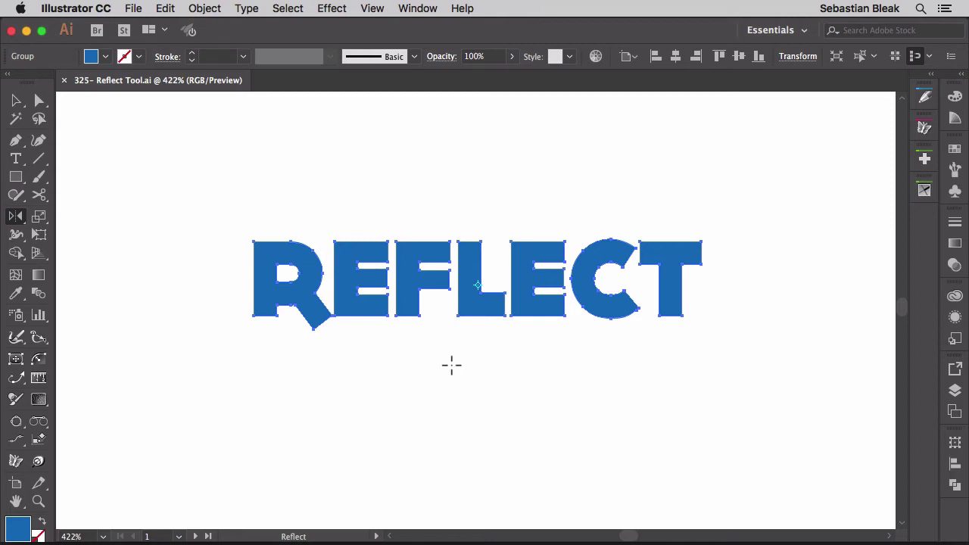
# Step: Preview the lettering reflected across the horizontal and vertical axes, try a reflected copy at an angle of 0°, and undo it
pyautogui.press('Return')
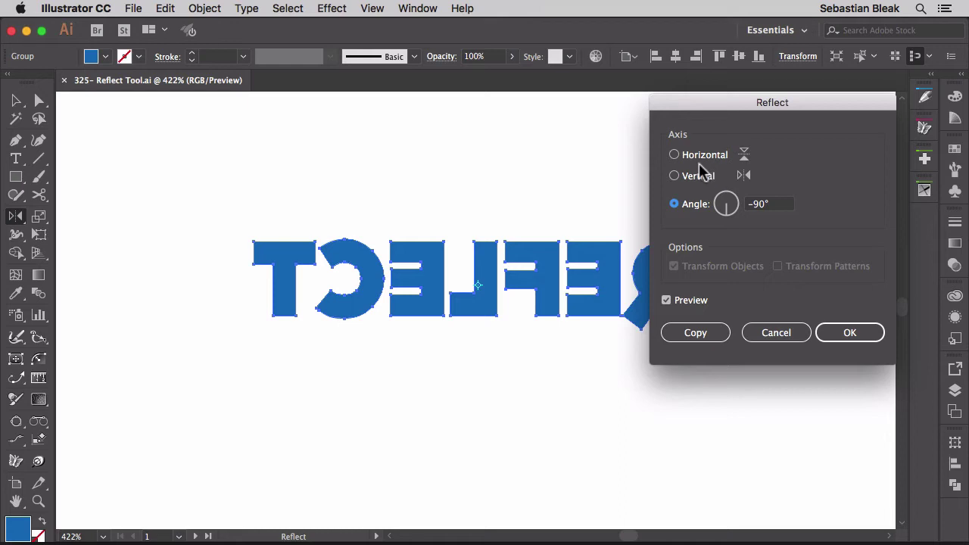
pyautogui.click(675, 155)
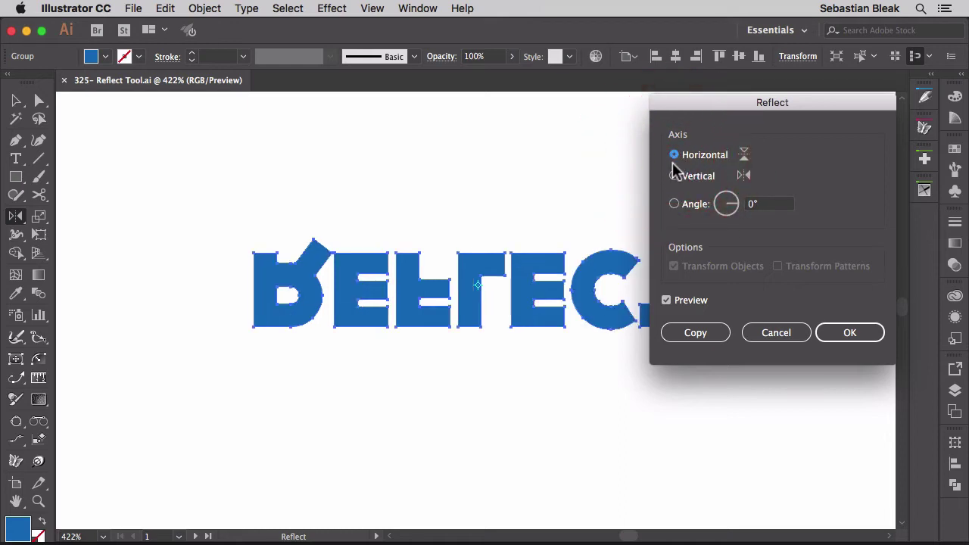
pyautogui.click(675, 177)
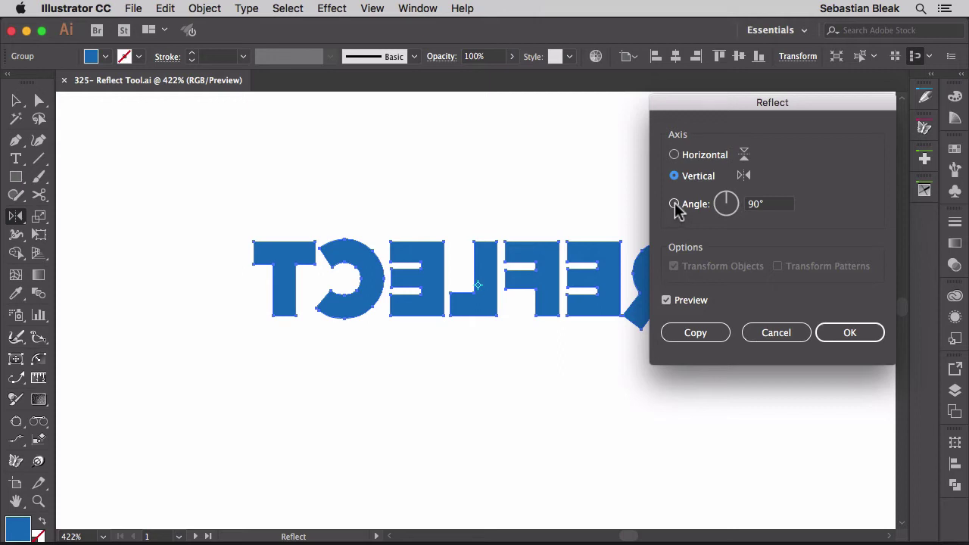
pyautogui.click(675, 205)
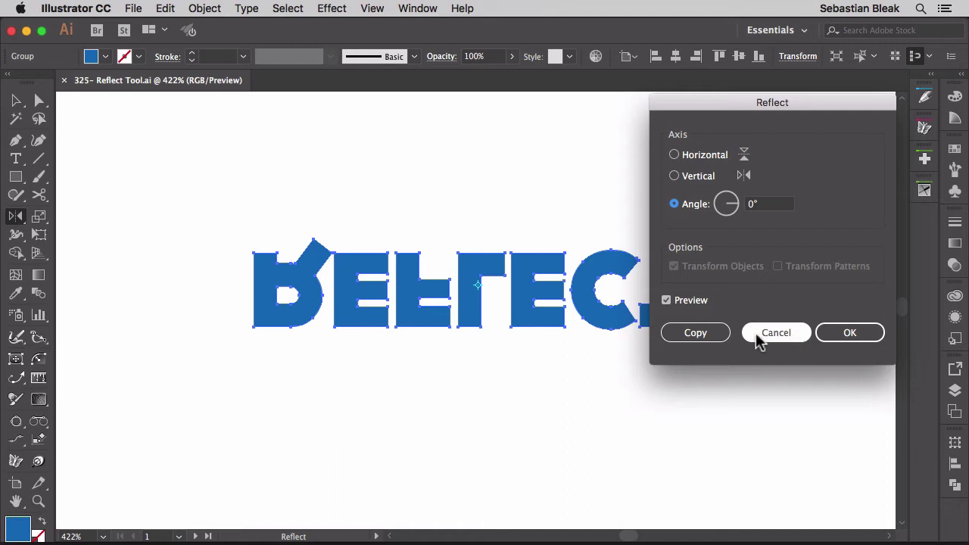
pyautogui.click(696, 333)
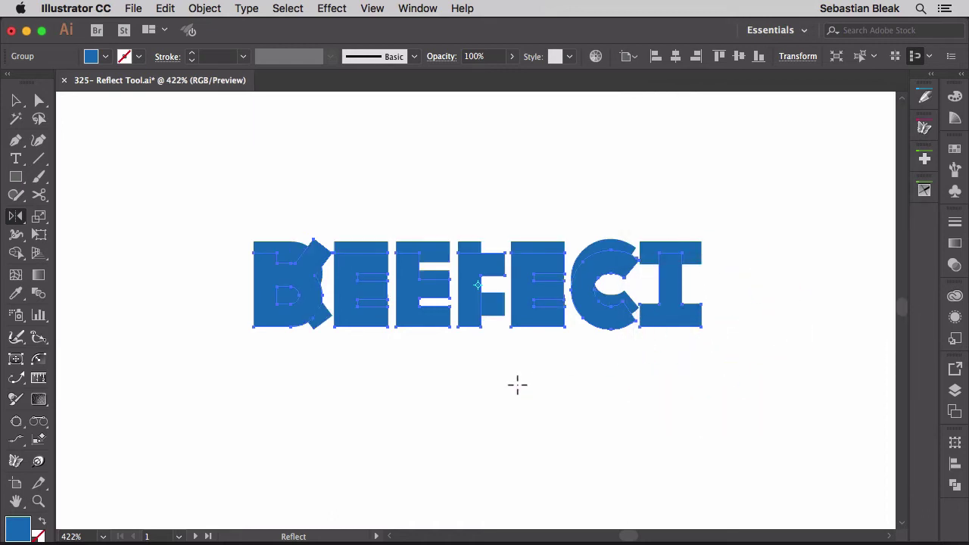
pyautogui.press('super+z')
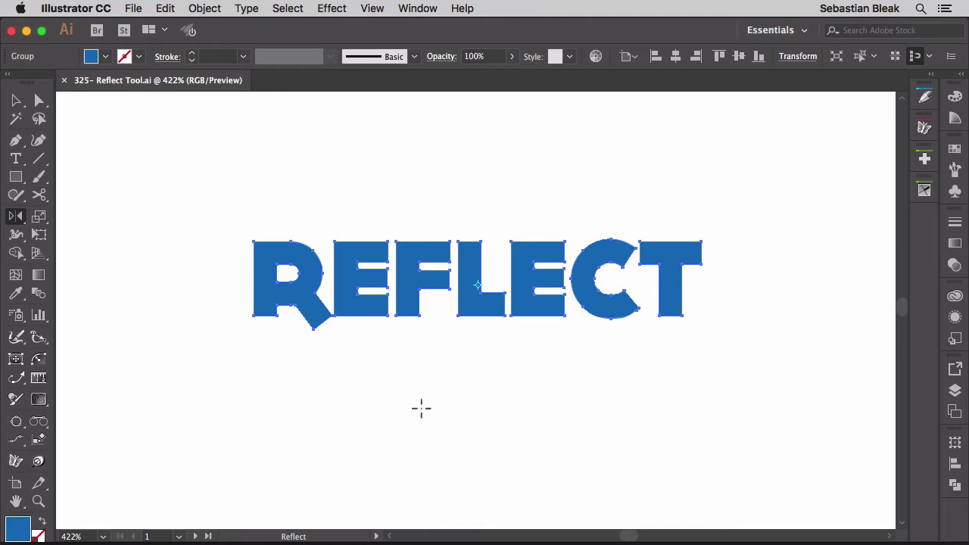
# Step: On artboard 2, reflect the vase's left scroll handle to the right side about the vertical centre guide
pyautogui.click(199, 536)
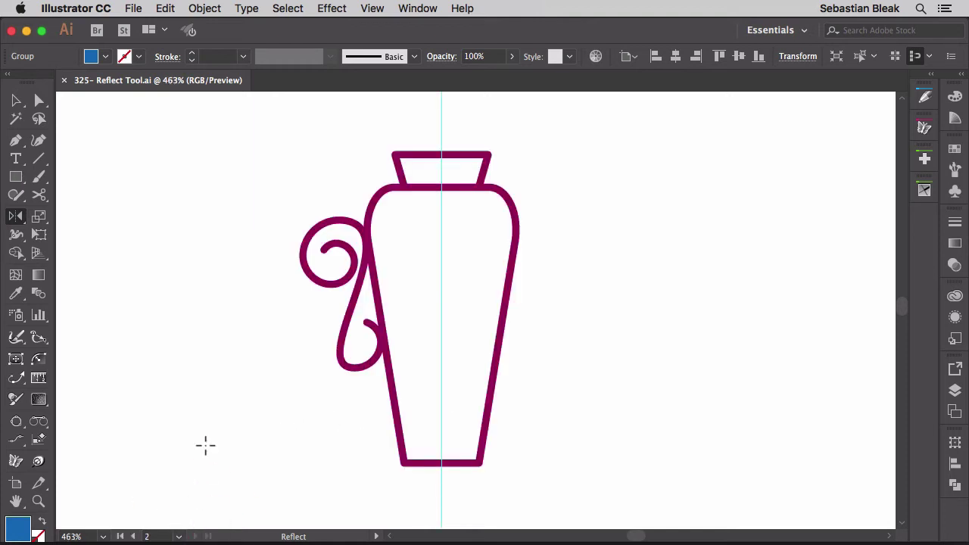
pyautogui.press('v')
pyautogui.moveTo(254, 336); pyautogui.dragTo(329, 263)
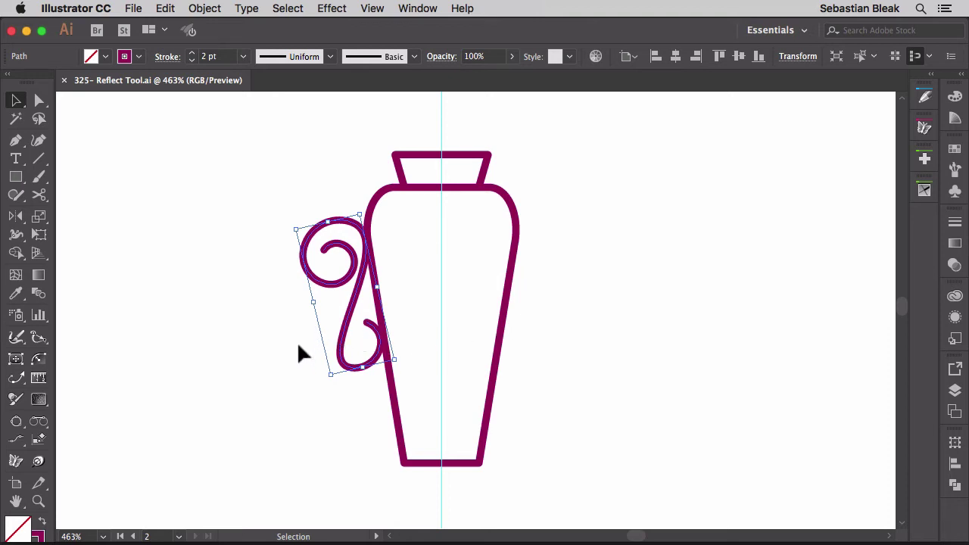
pyautogui.press('o')
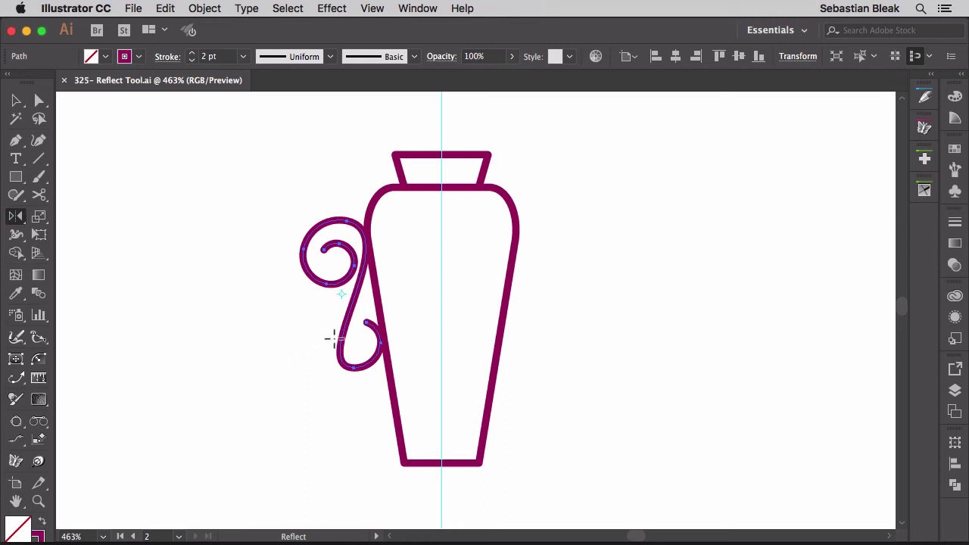
pyautogui.click(442, 233)
pyautogui.click(315, 237)
pyautogui.moveTo(316, 237); pyautogui.dragTo(500, 213)
pyautogui.press('shift')
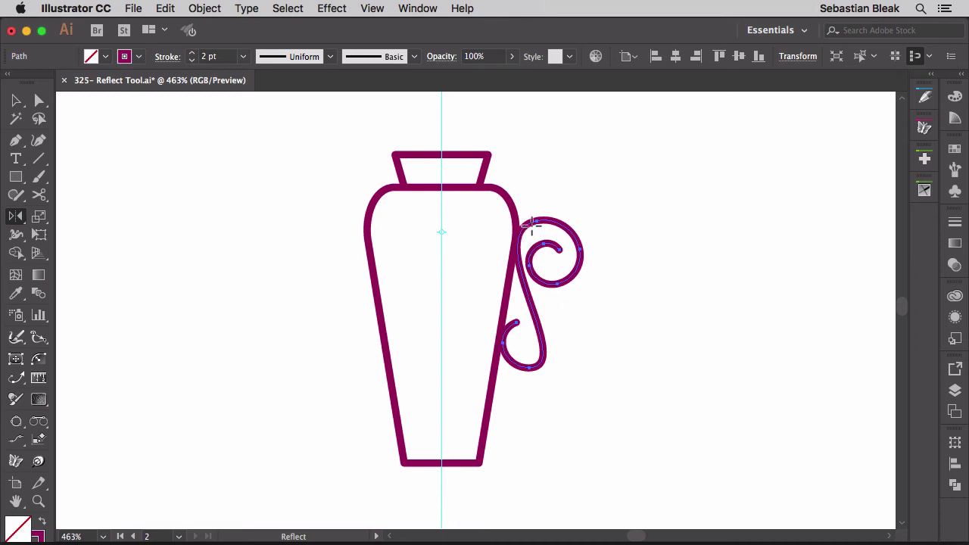
# Step: Try reflecting a copy of the right handle freehand to the vase's left side about the centre guide, and undo it
pyautogui.moveTo(532, 225)
pyautogui.mouseDown()
pyautogui.moveTo(504, 201)
pyautogui.moveTo(415, 210)
pyautogui.moveTo(379, 251)
pyautogui.moveTo(387, 262)
pyautogui.mouseUp()
pyautogui.press('alt')
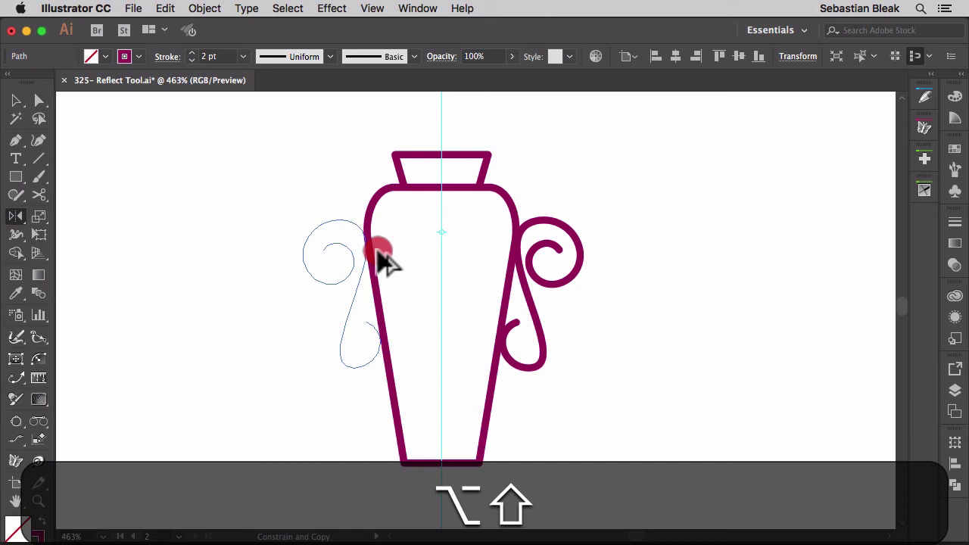
pyautogui.moveTo(379, 252); pyautogui.dragTo(379, 253)
pyautogui.click(379, 255)
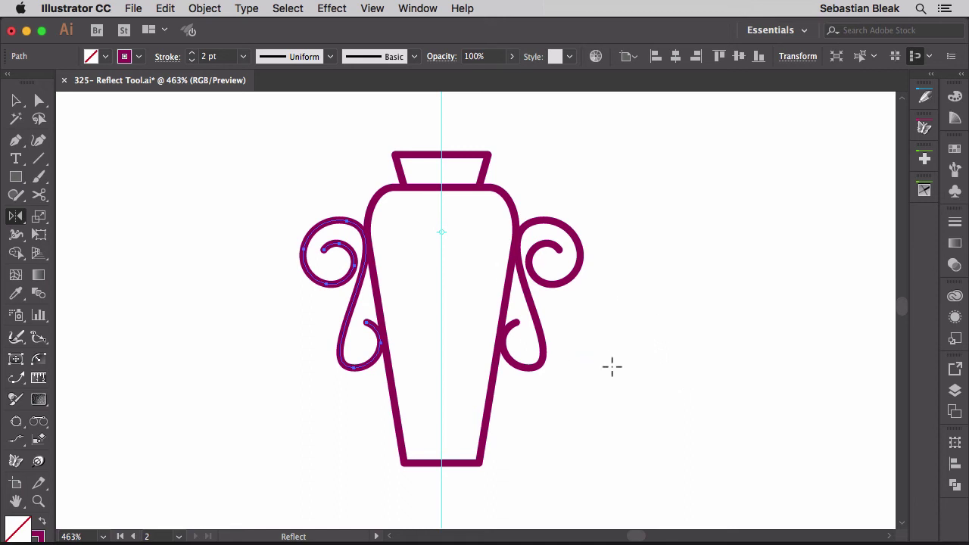
pyautogui.press('super+z')
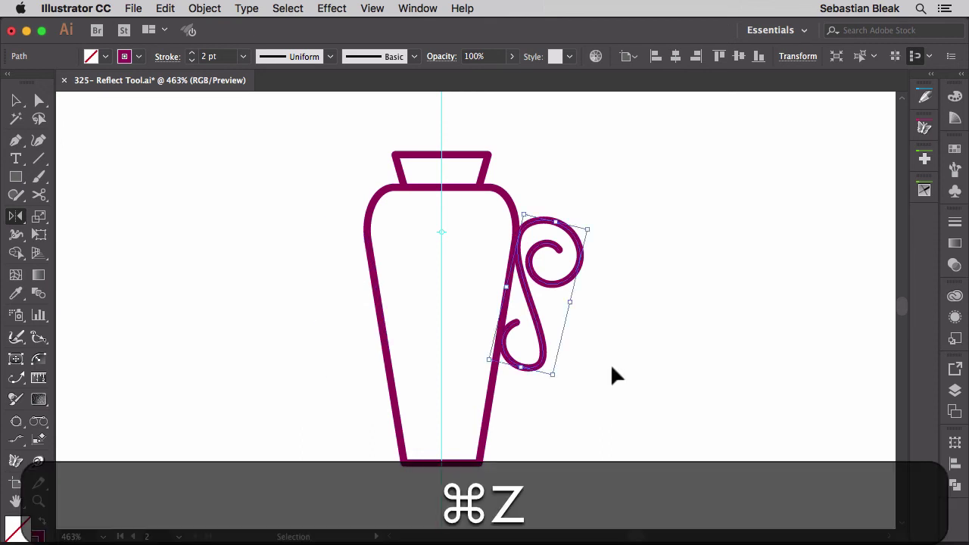
# Step: Reflect a copy of the right handle to the vase's left side, with the origin on the centre guide and the axis angle at -90°
pyautogui.press('v')
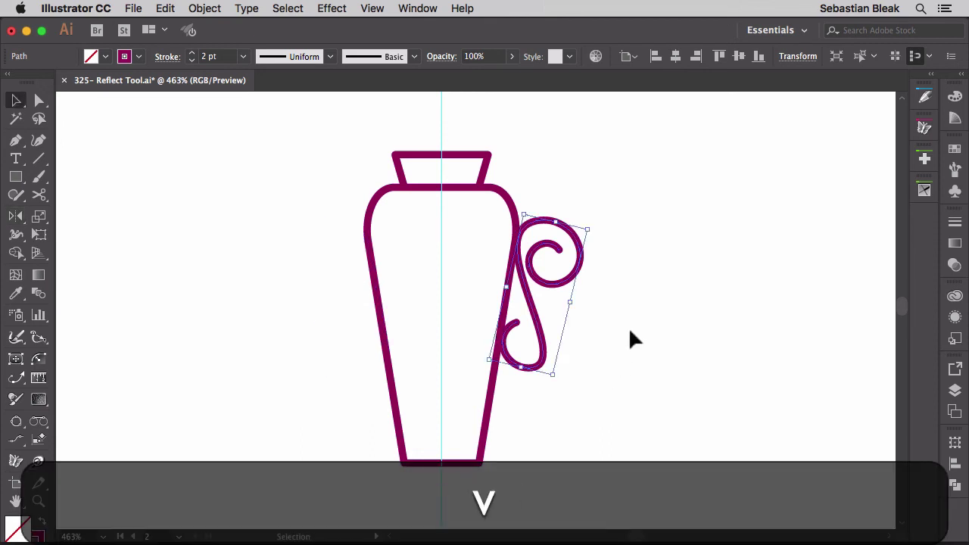
pyautogui.click(630, 331)
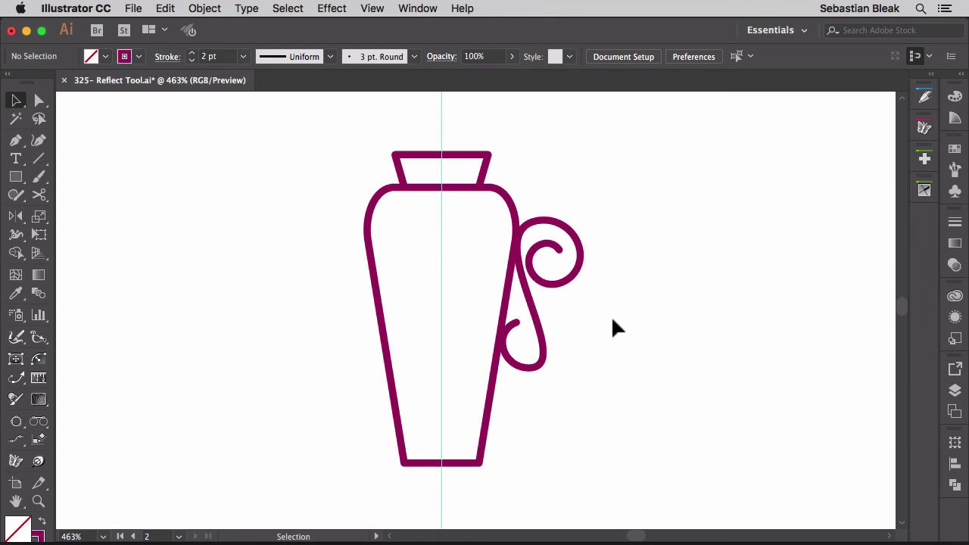
pyautogui.moveTo(612, 316); pyautogui.dragTo(563, 256)
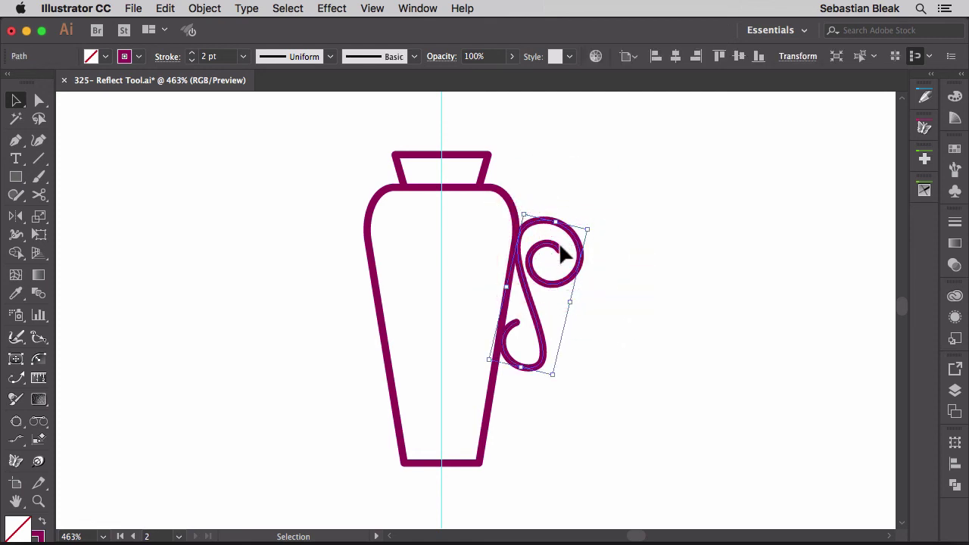
pyautogui.press('o')
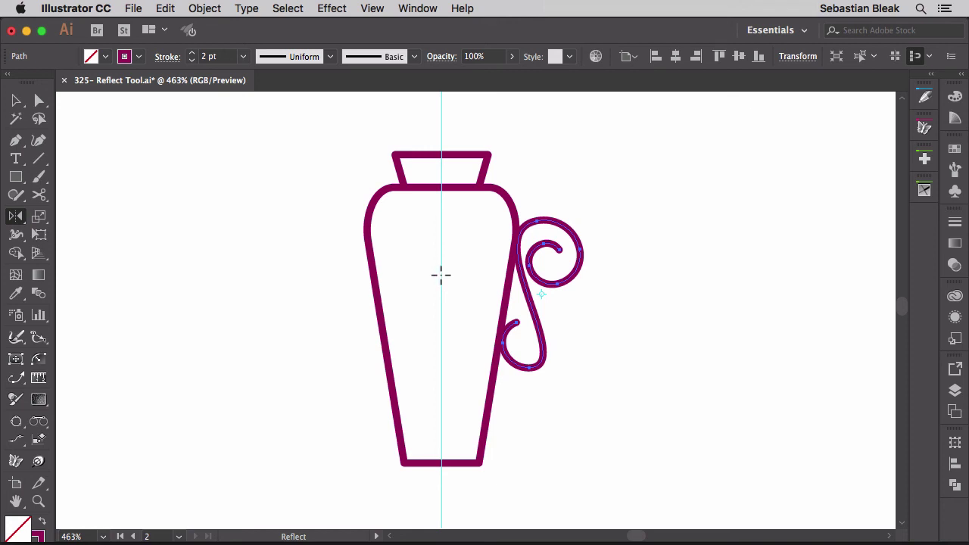
pyautogui.press('alt')
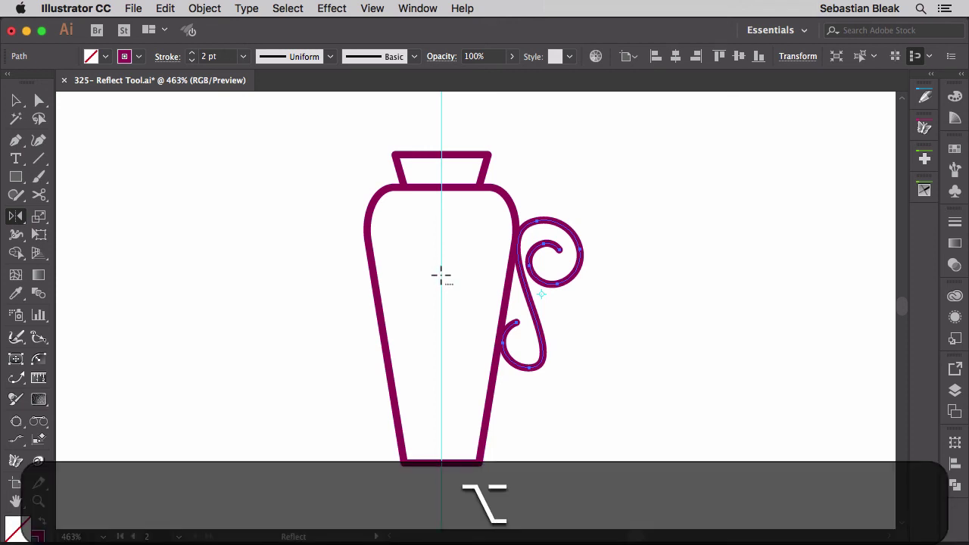
pyautogui.keyDown('alt'); pyautogui.click(441, 276); pyautogui.keyUp('alt')
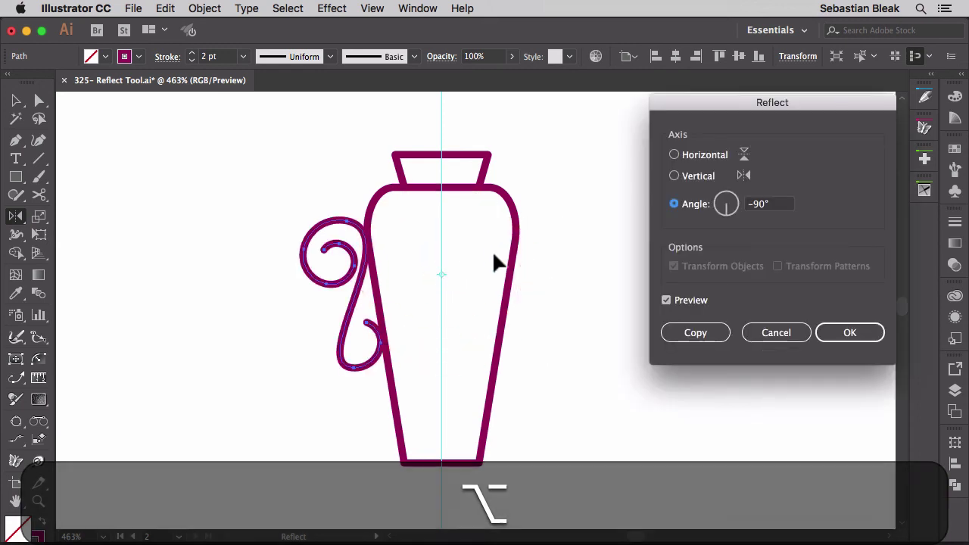
pyautogui.click(820, 129)
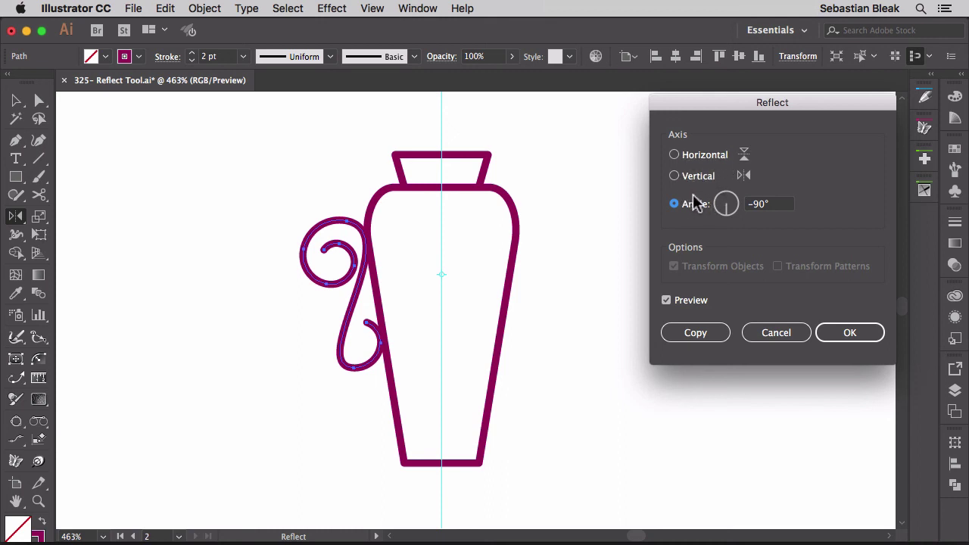
pyautogui.click(695, 332)
pyautogui.press('v')
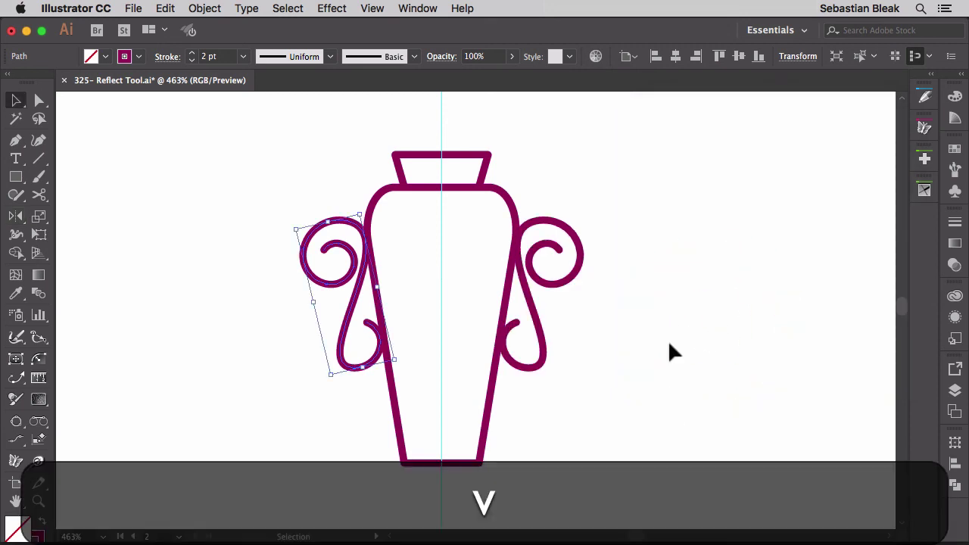
pyautogui.click(670, 345)
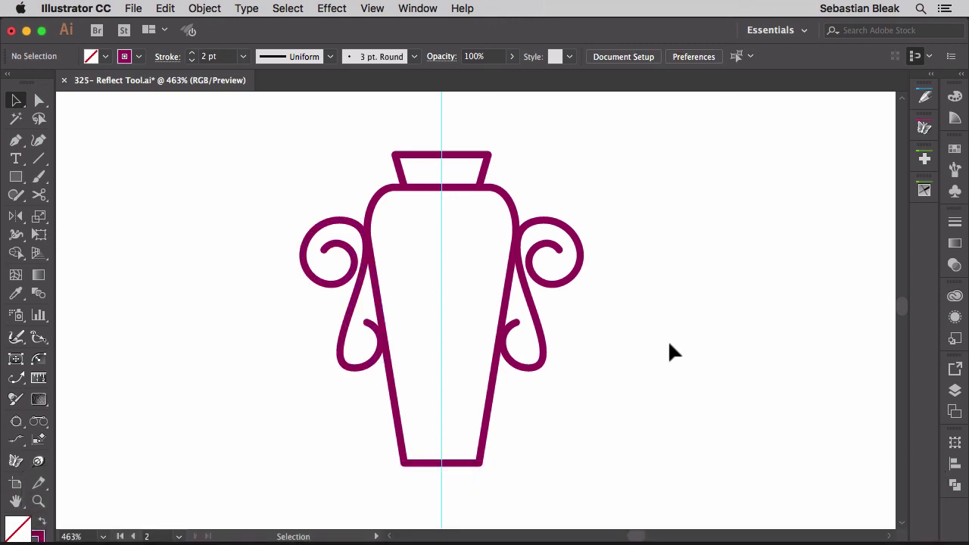